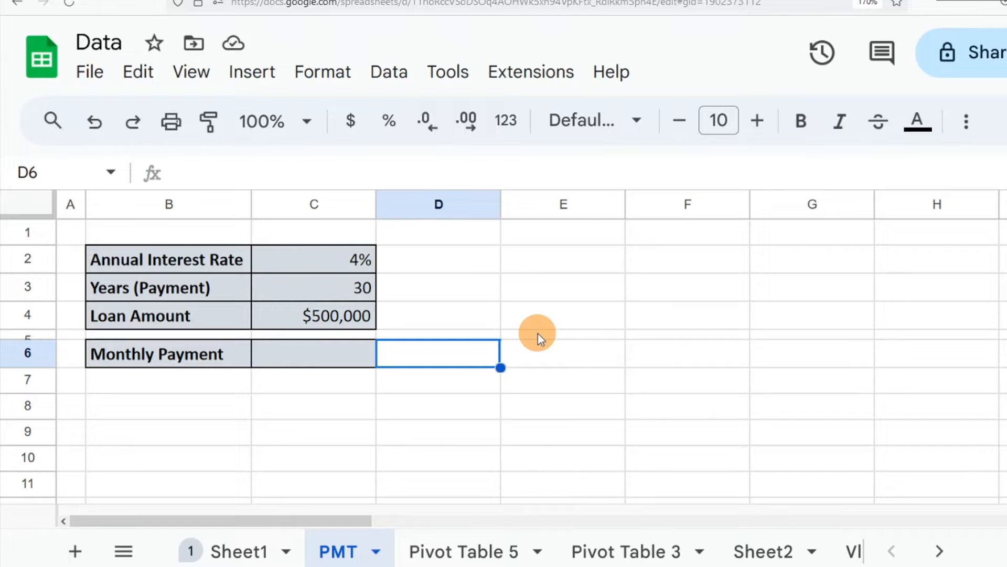
- Set the Annual Interest Rate in C2 to 6%
click(363, 260)
text(6)
key(Return)
key(Down)
key(Down)
key(Return)
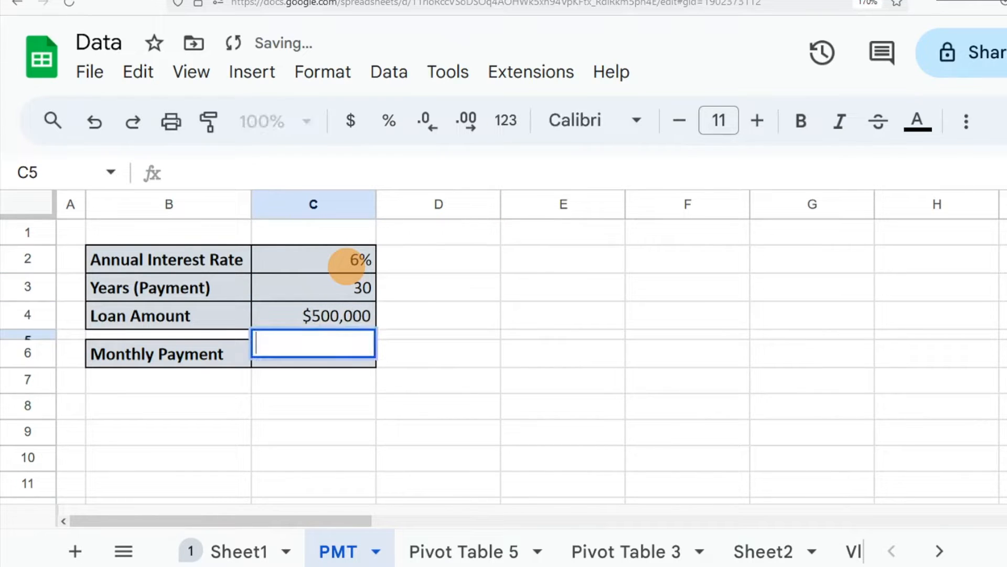
key(Return)
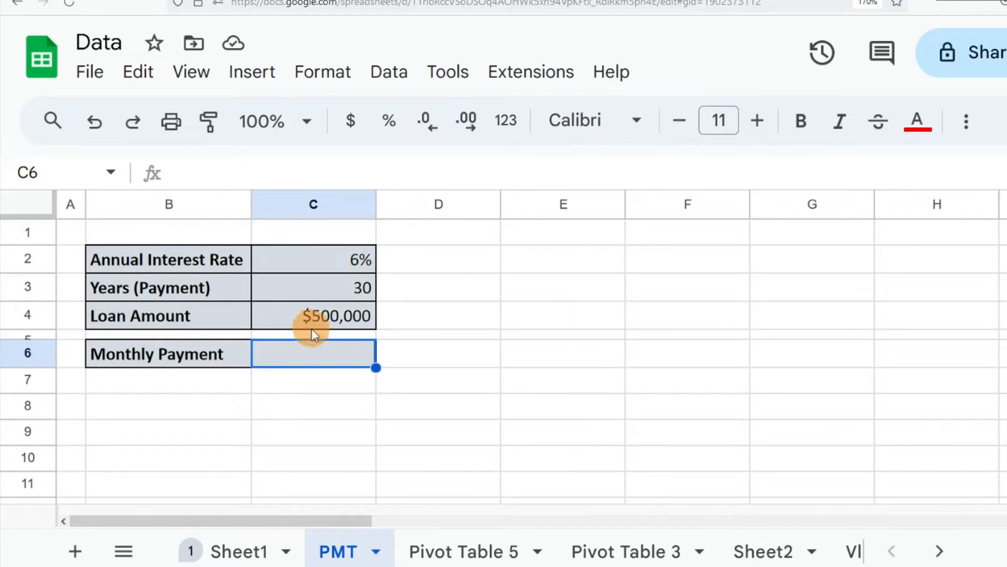
- Start a PMT formula in the Monthly Payment cell C6 with C2/12 as the rate argument
click(306, 360)
text(=)
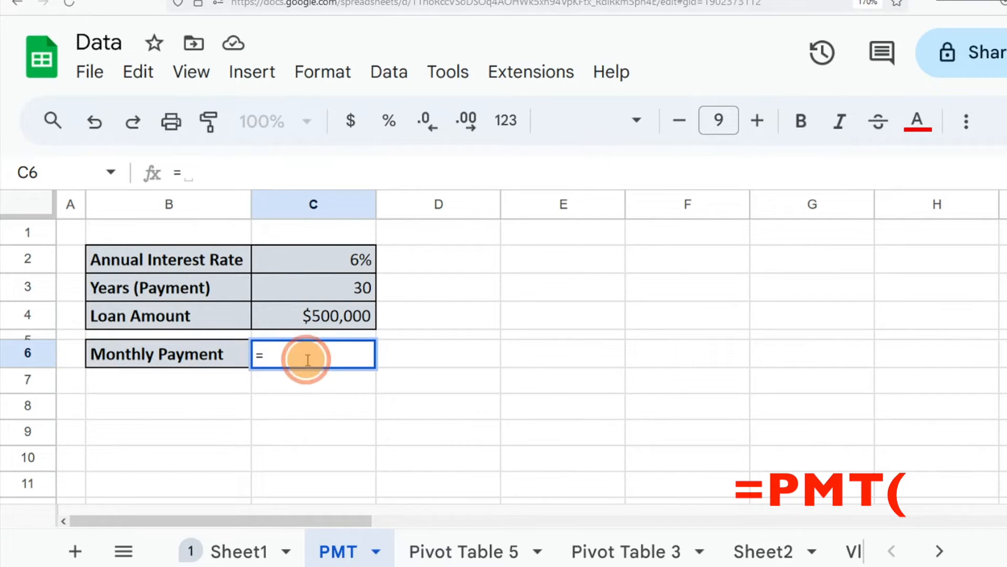
text(PMT()
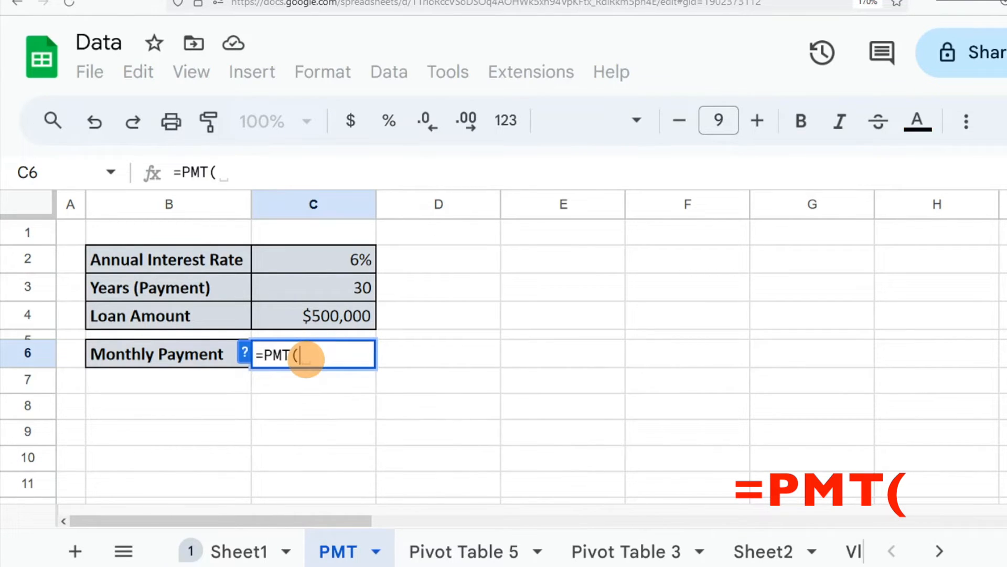
key(BackSpace)
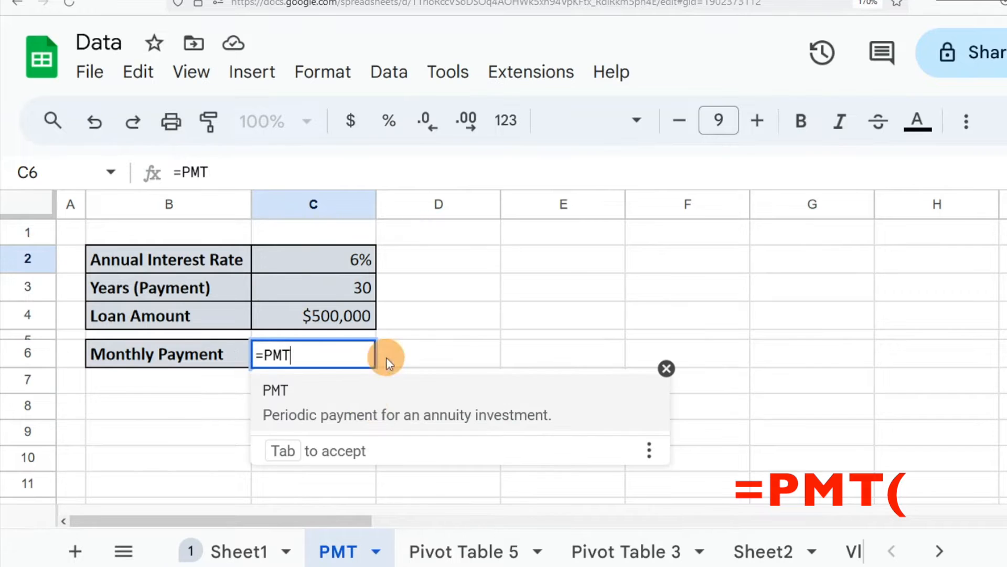
click(319, 423)
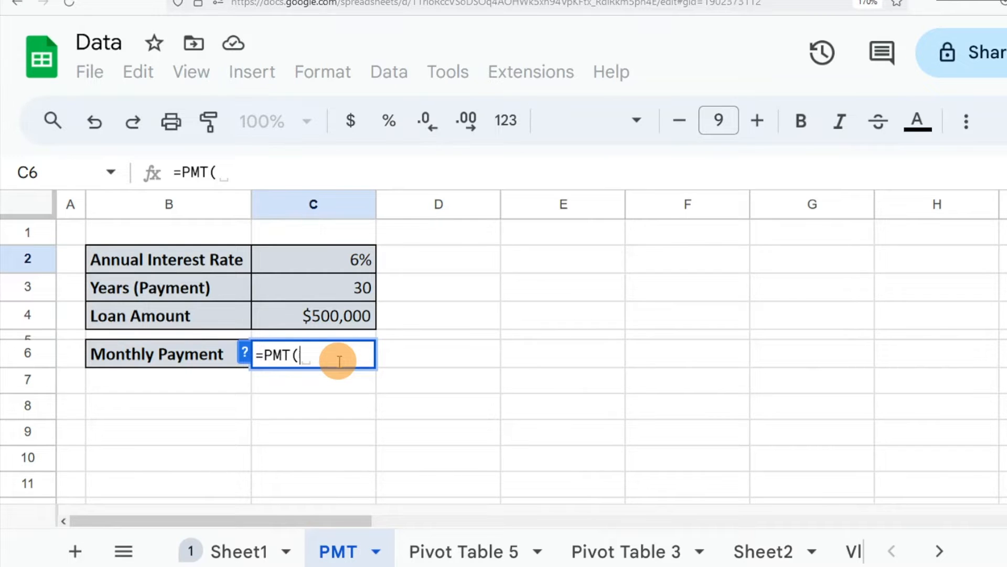
click(246, 356)
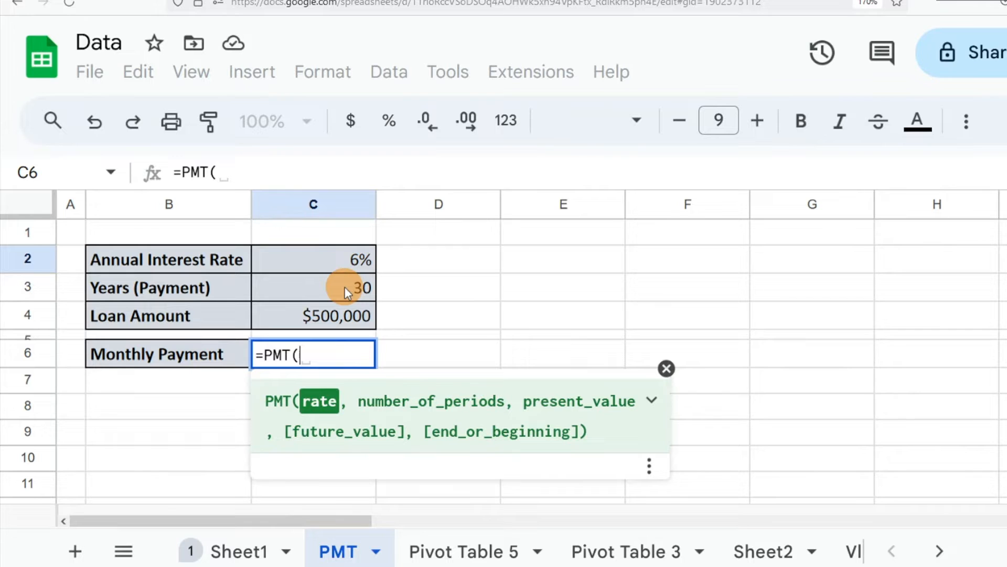
click(324, 261)
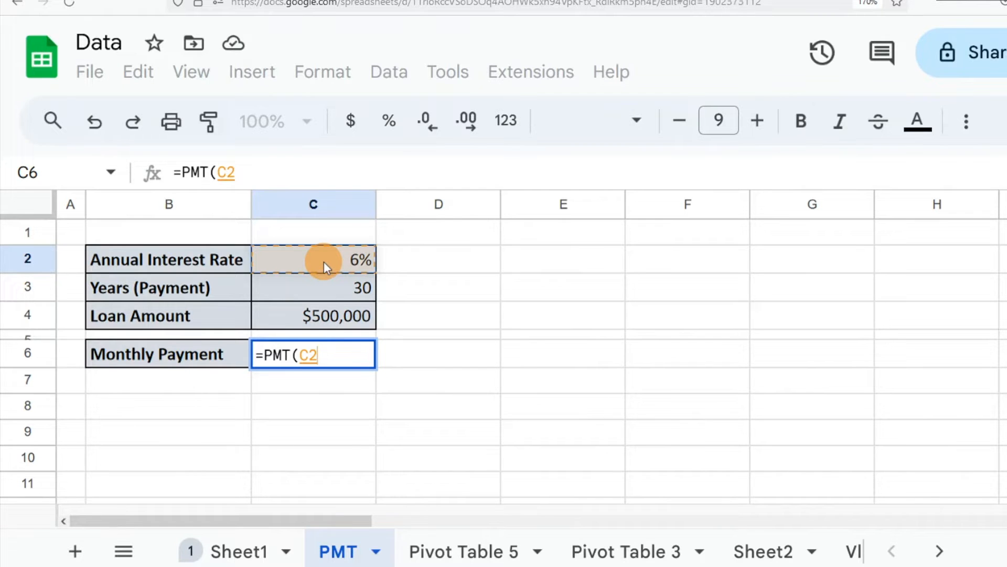
text(/12)
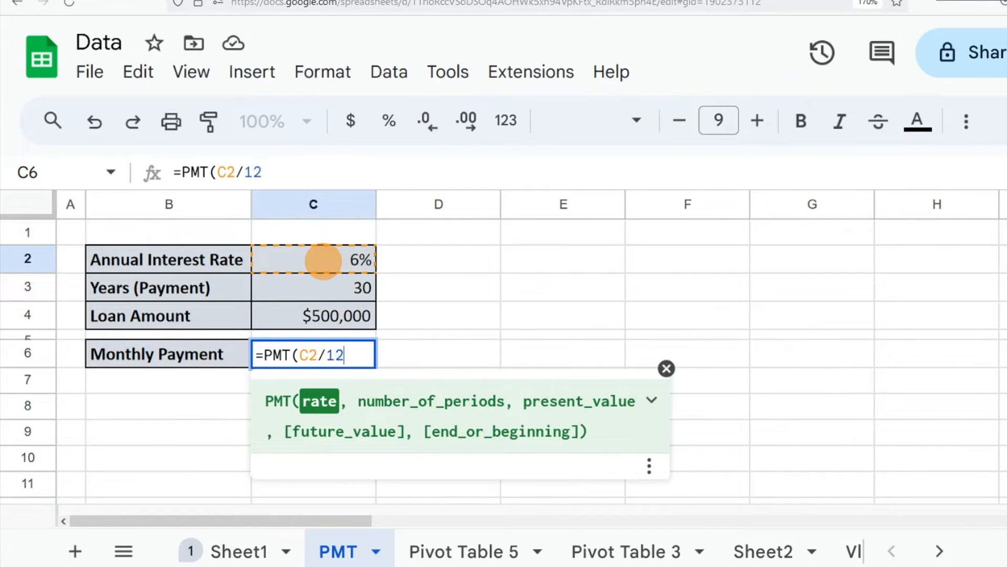
text(,)
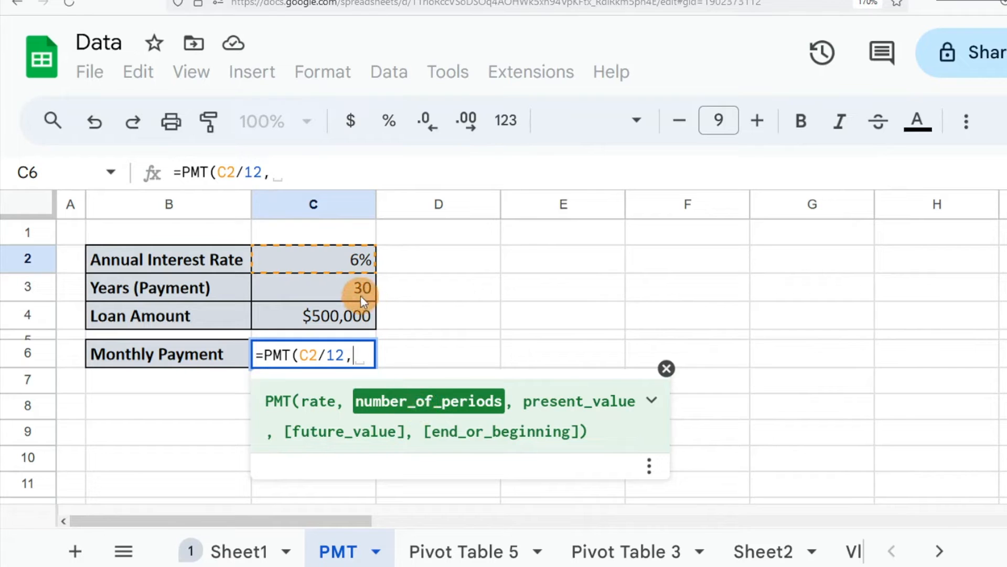
- Complete the PMT formula in C6 with C3*12 as the number of periods and C4 as the present value
click(328, 292)
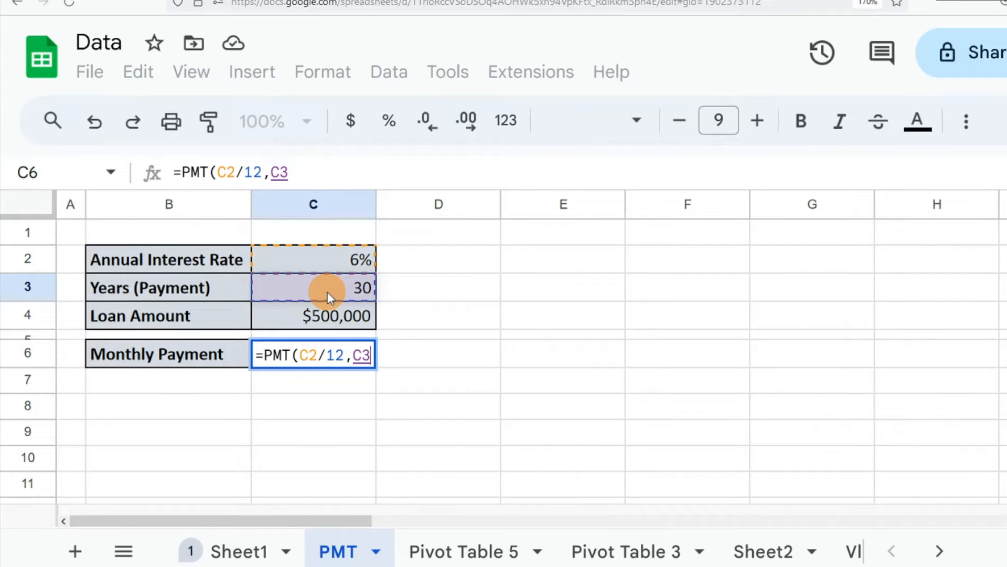
text(*12)
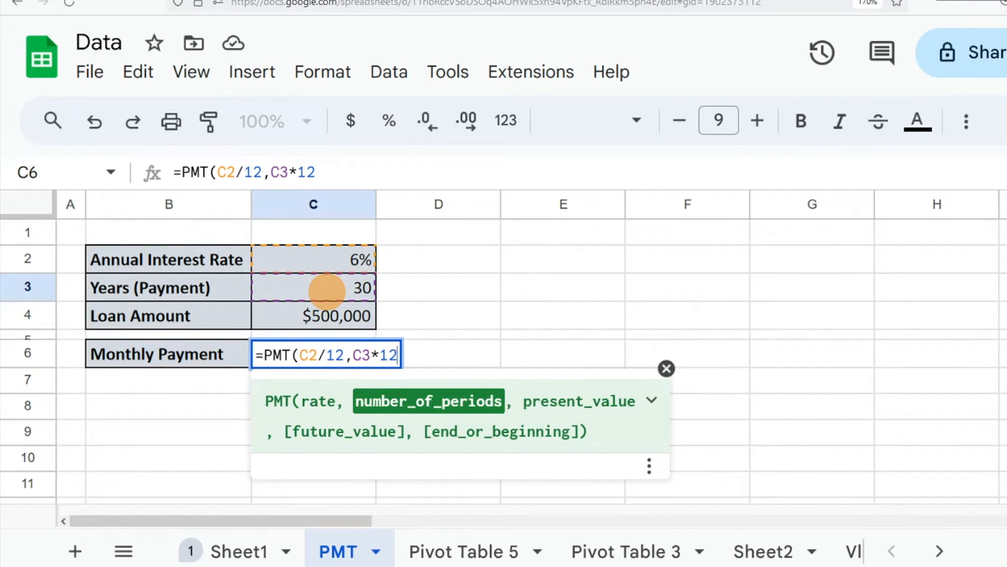
text(,)
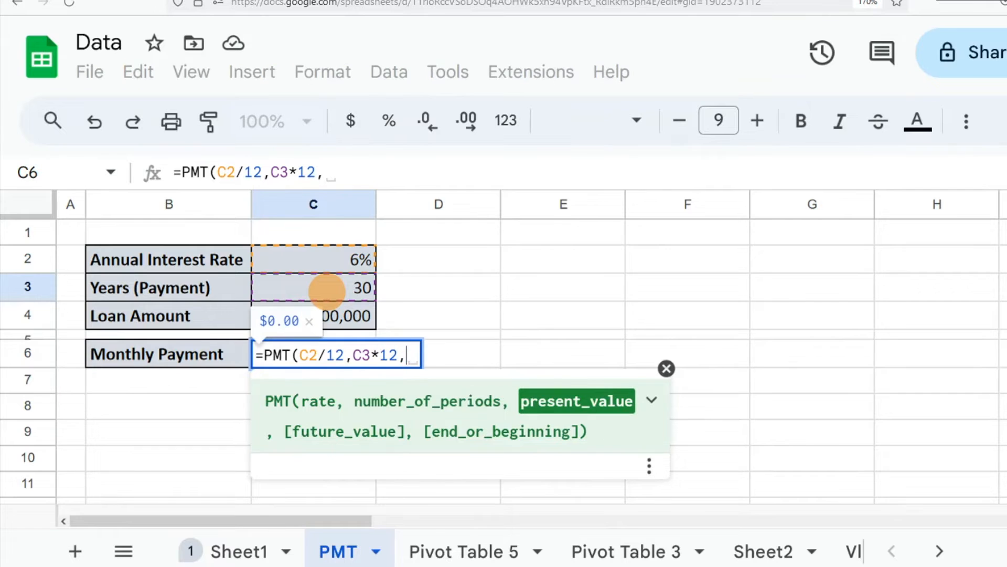
click(356, 317)
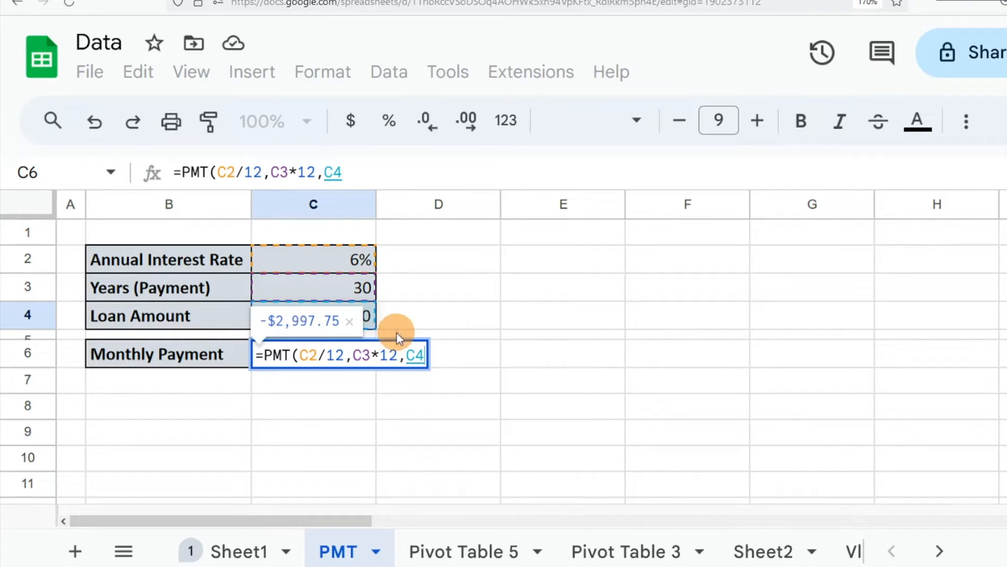
text())
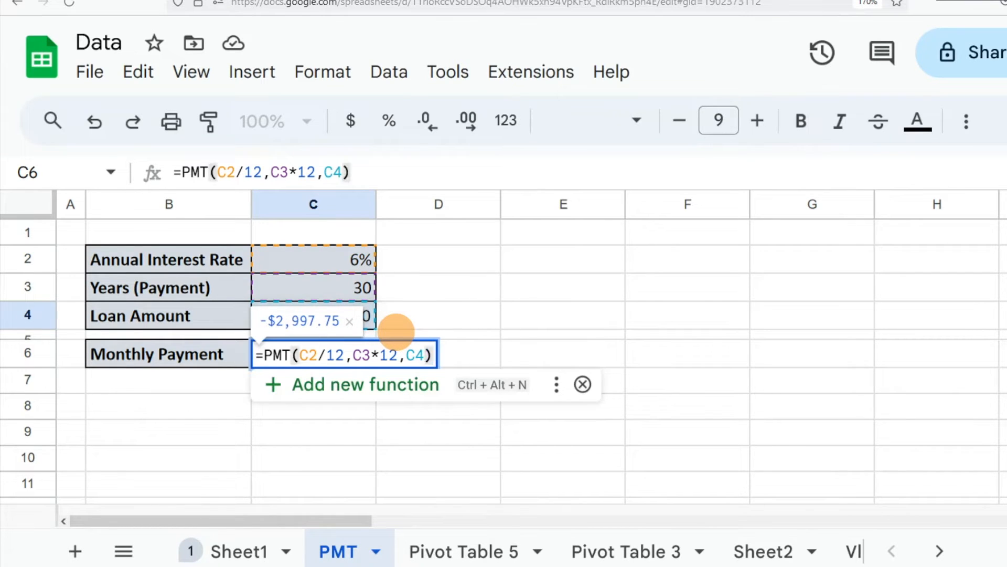
key(Return)
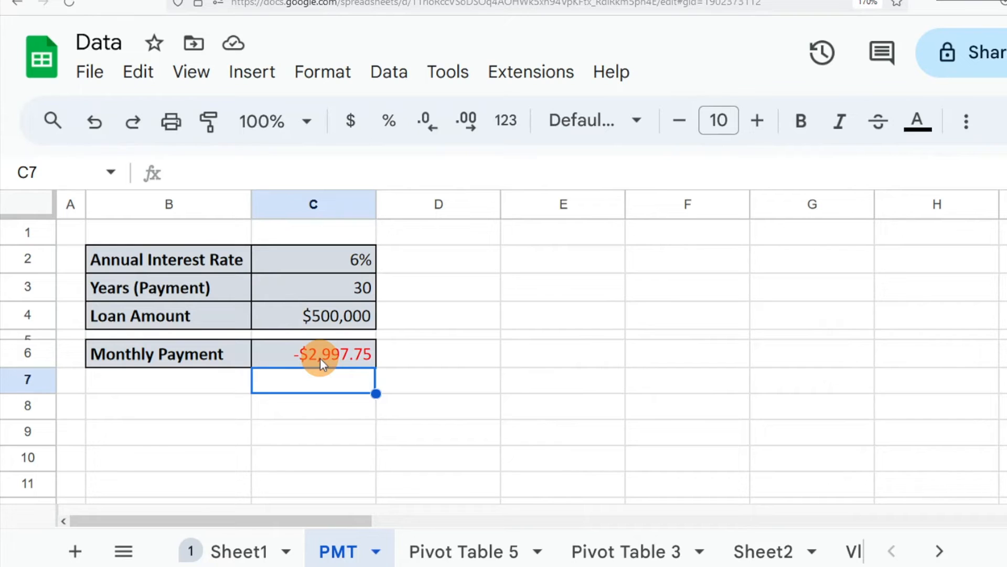
- Make the Loan Amount in C4 negative, as -500000, and check the Monthly Payment cell
click(303, 320)
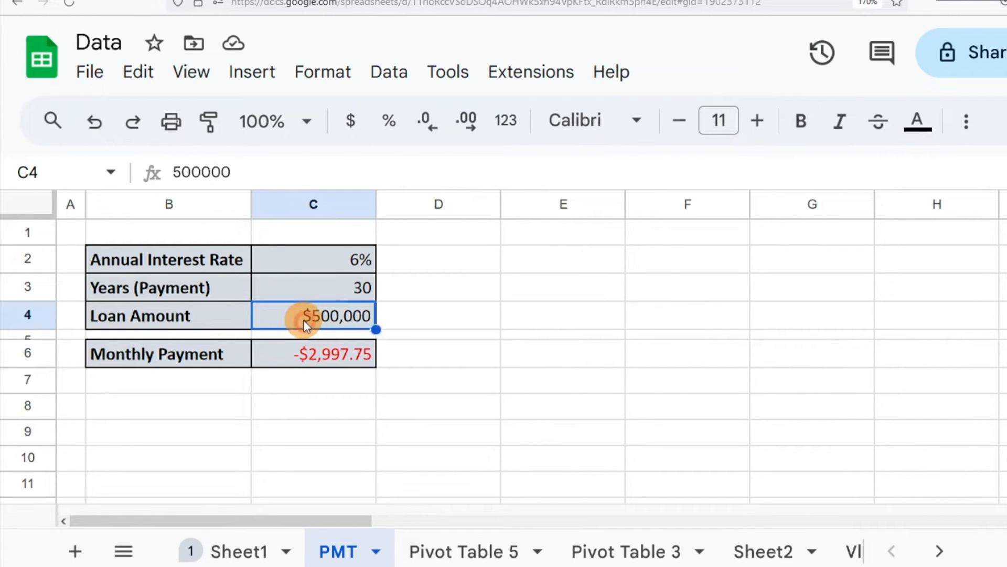
click(171, 172)
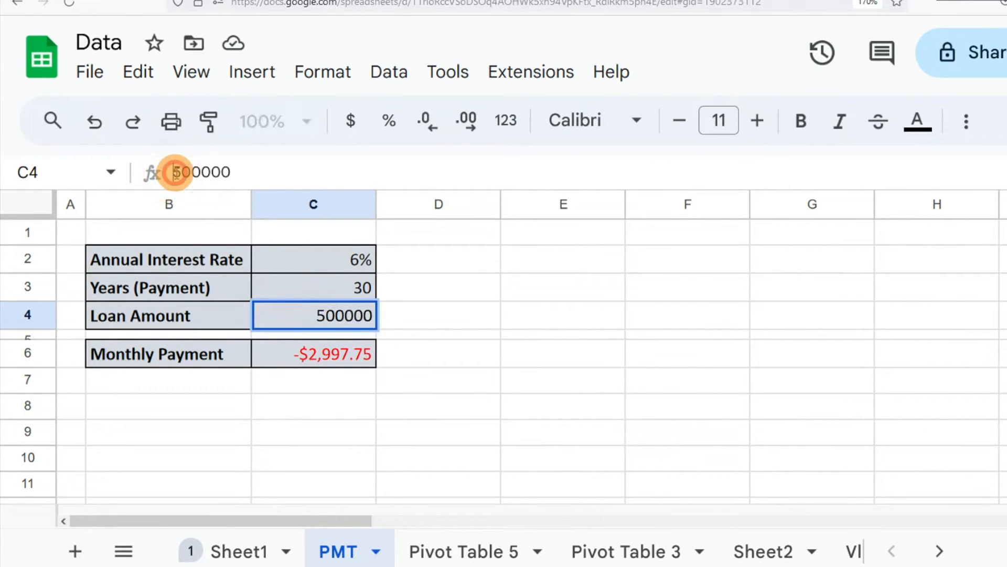
text(-)
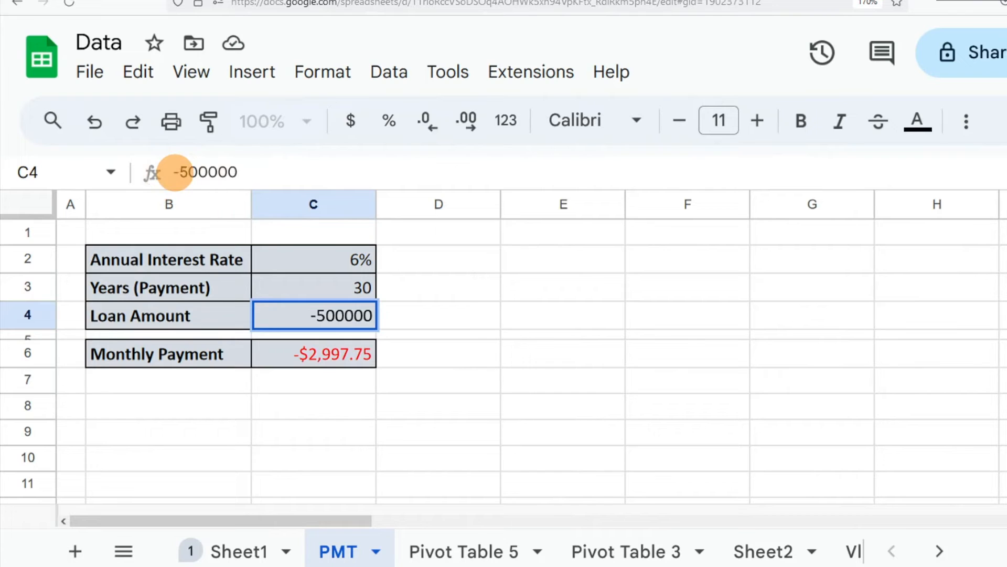
key(Return)
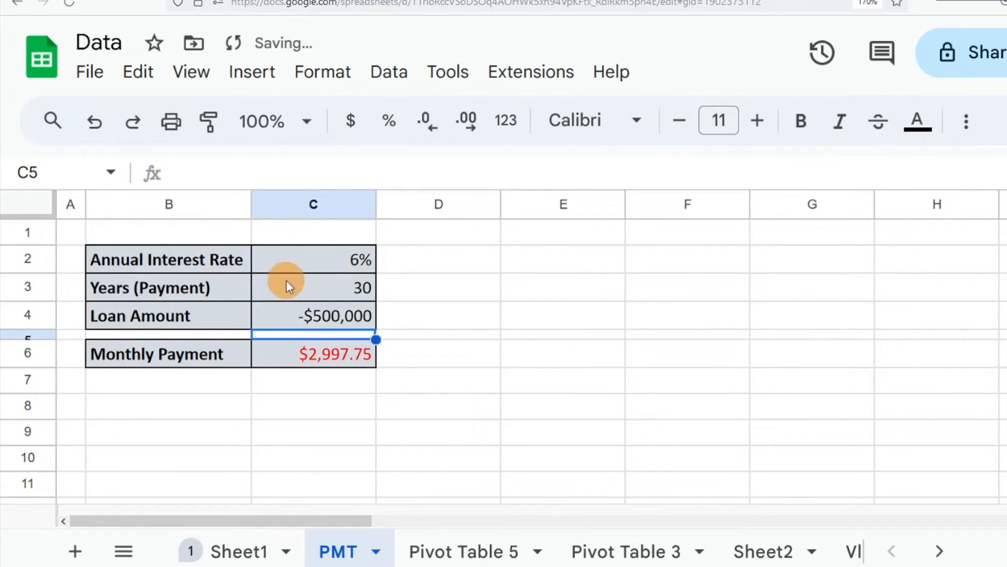
click(307, 355)
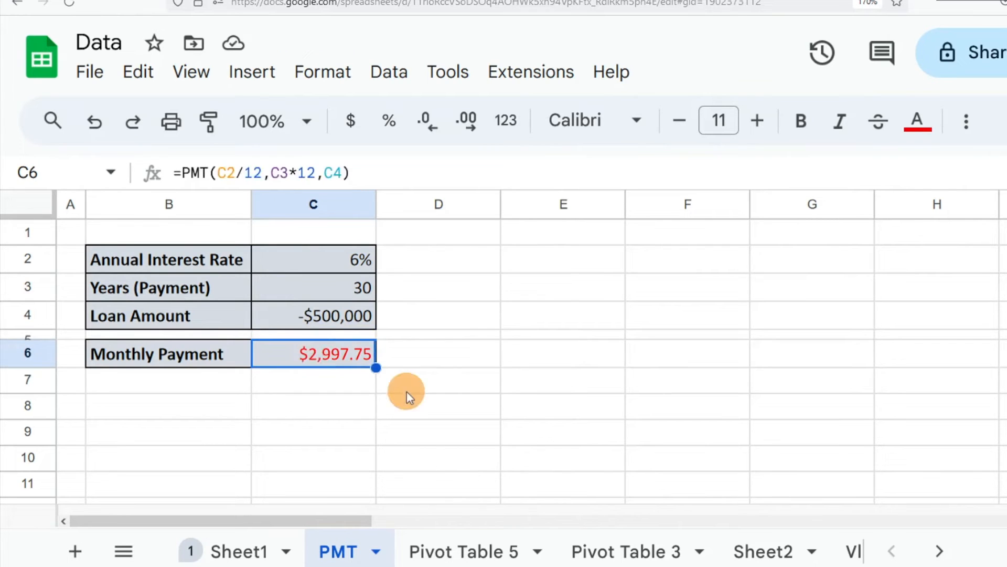
- Remove the minus sign from the Loan Amount in C4
double_click(294, 314)
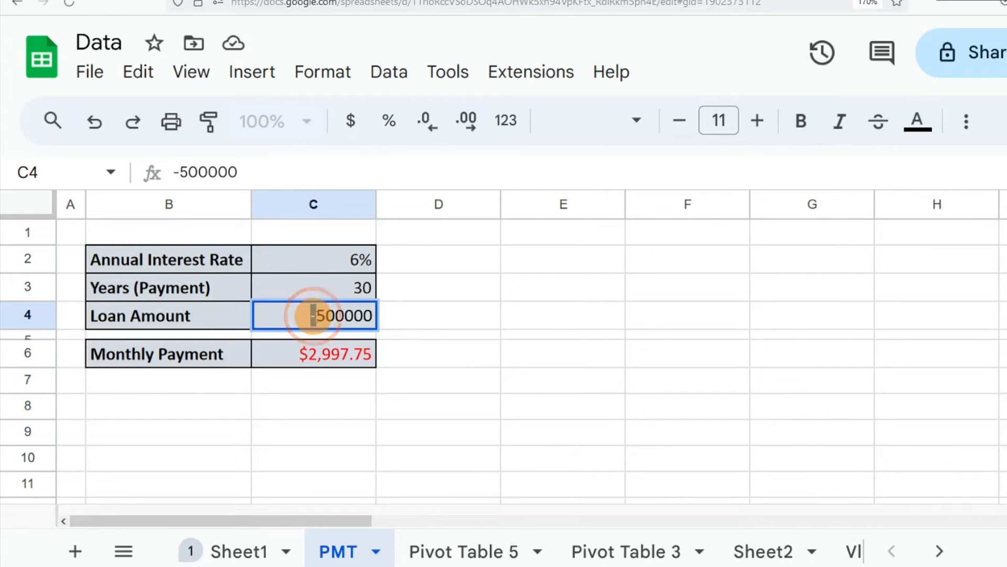
key(BackSpace)
key(Return)
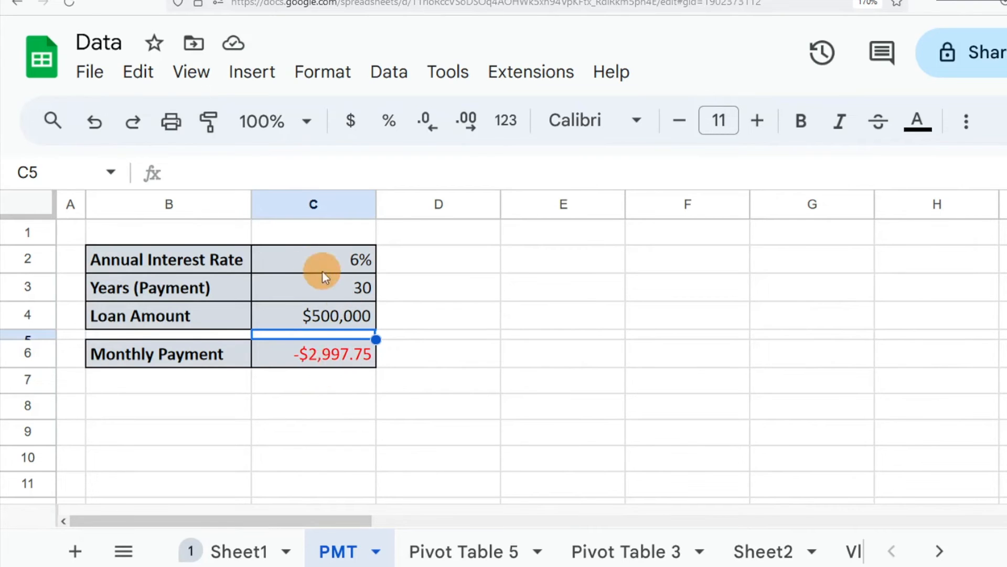
- Set the Years (Payment) value in C3 to 20
click(345, 290)
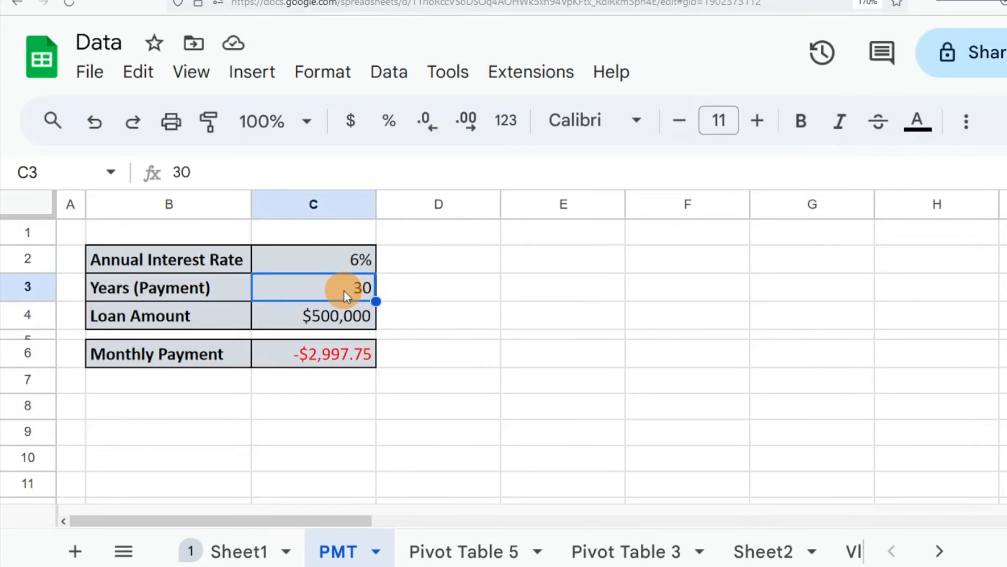
text(20)
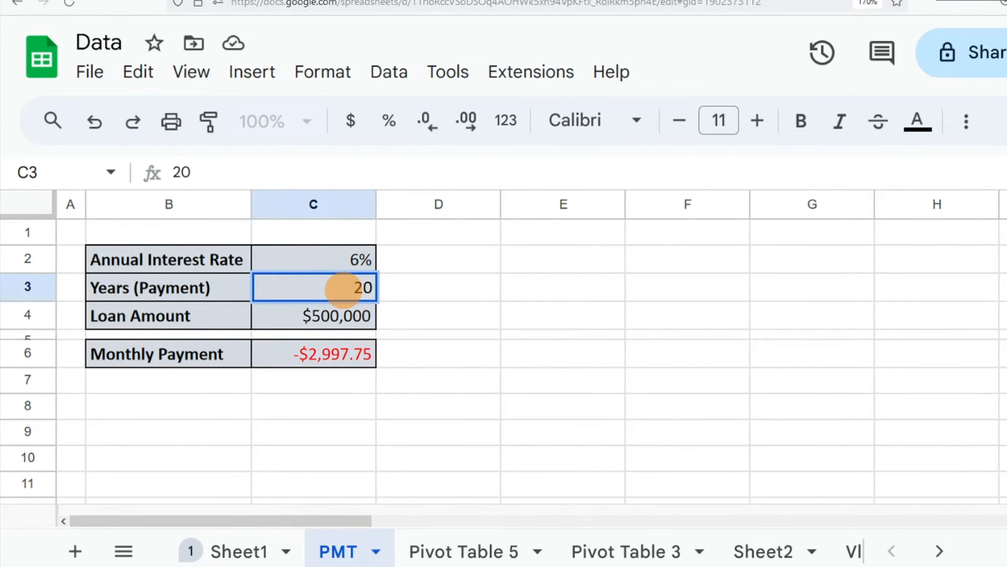
key(Return)
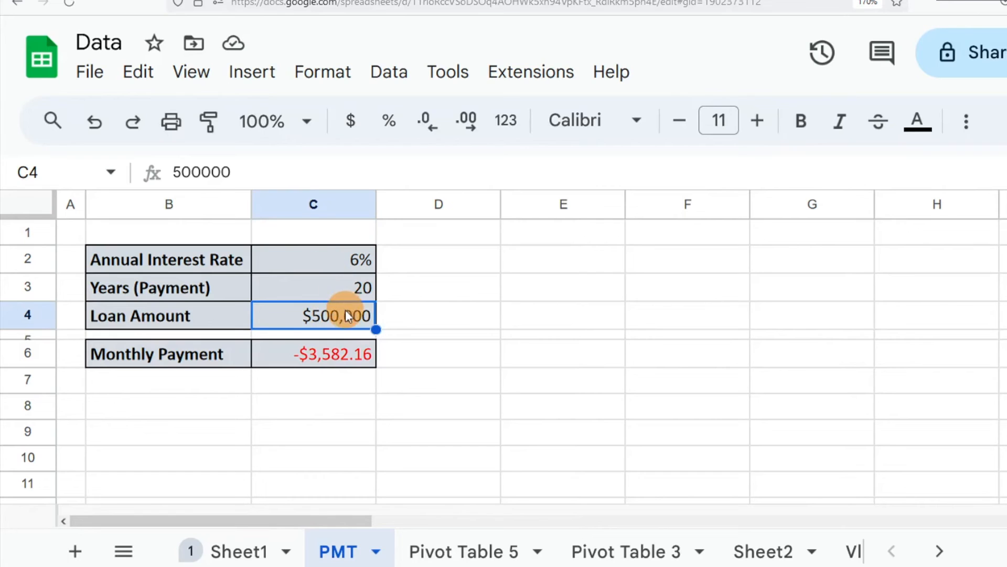
- Set the Years (Payment) value in C3 to 30
click(333, 282)
text(30)
key(Return)
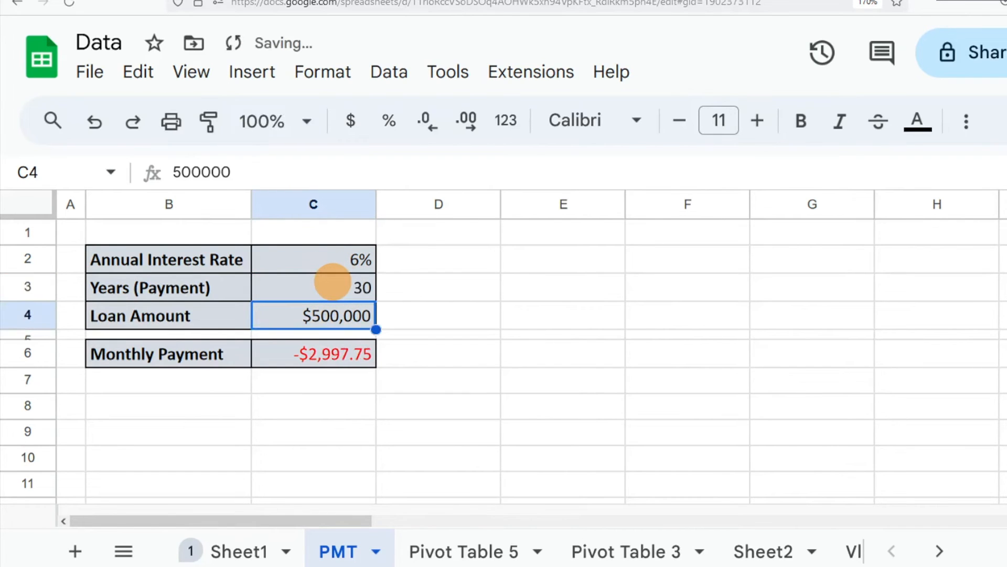
- Set the Annual Interest Rate in C2 to 4%
click(336, 256)
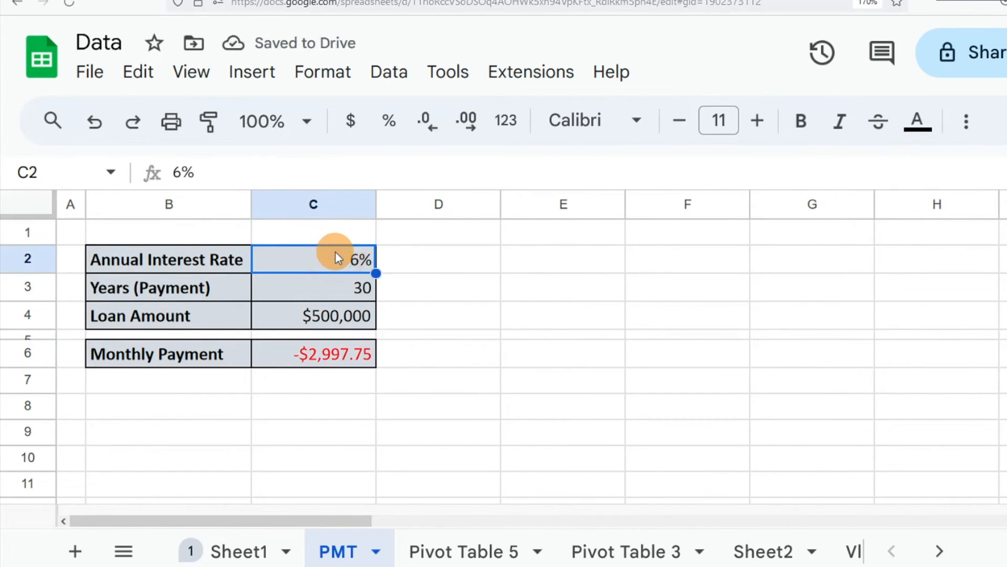
text(4)
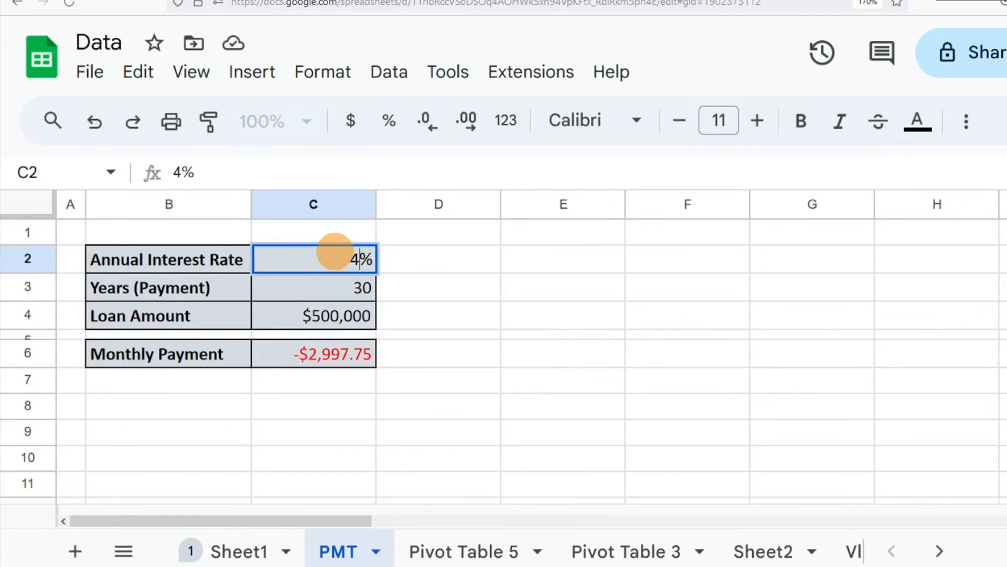
key(Return)
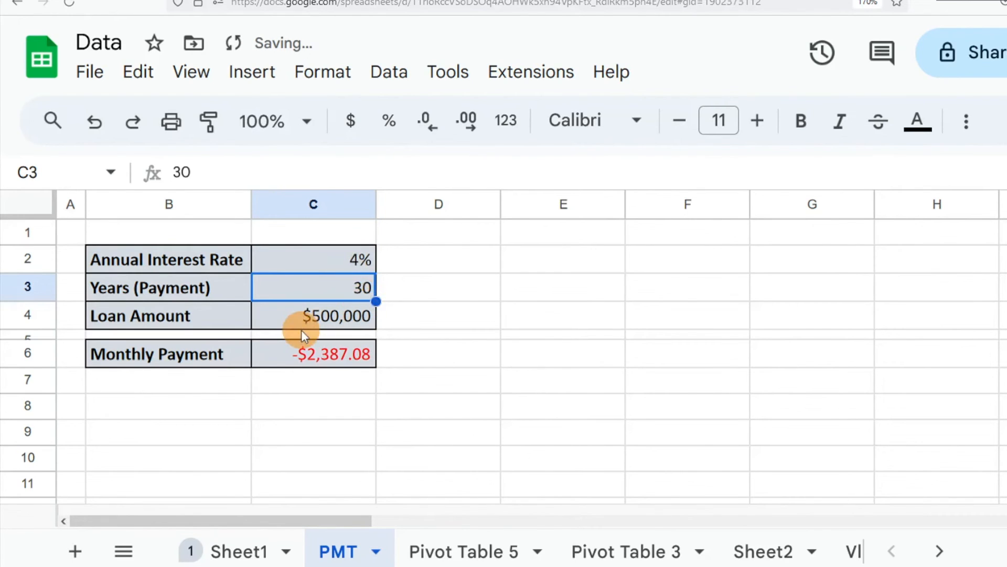